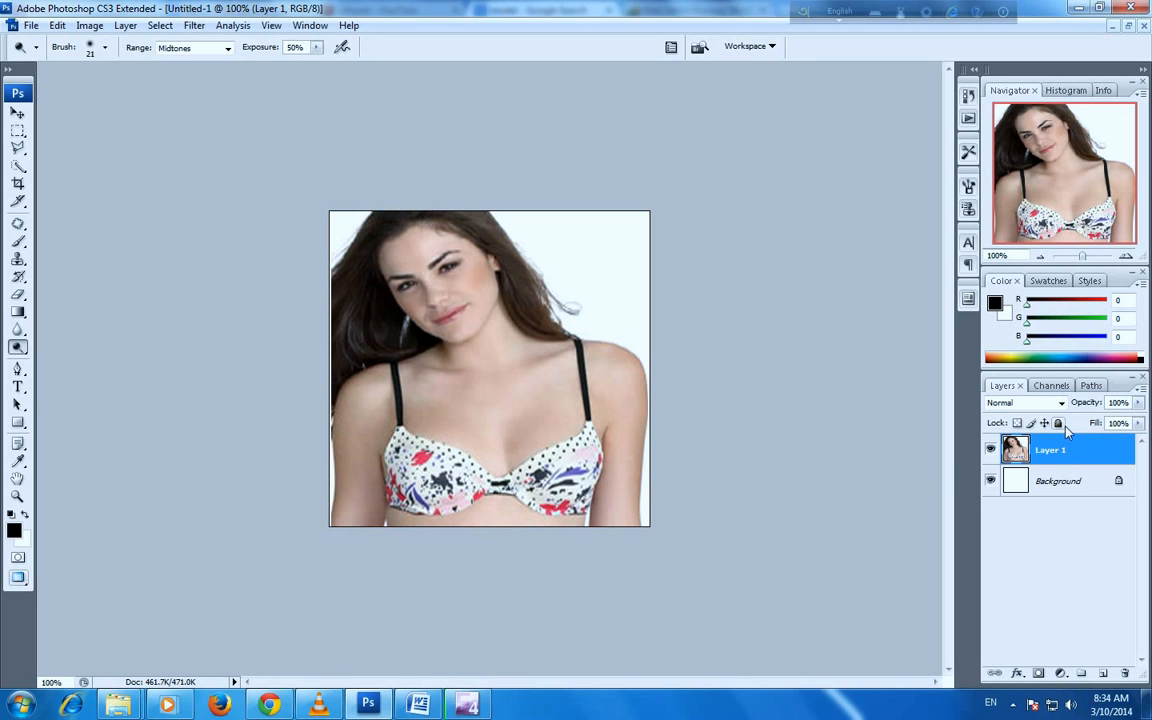
Duplicate Layer 1 and open the copy in the Liquify filter.
key(ctrl+j)
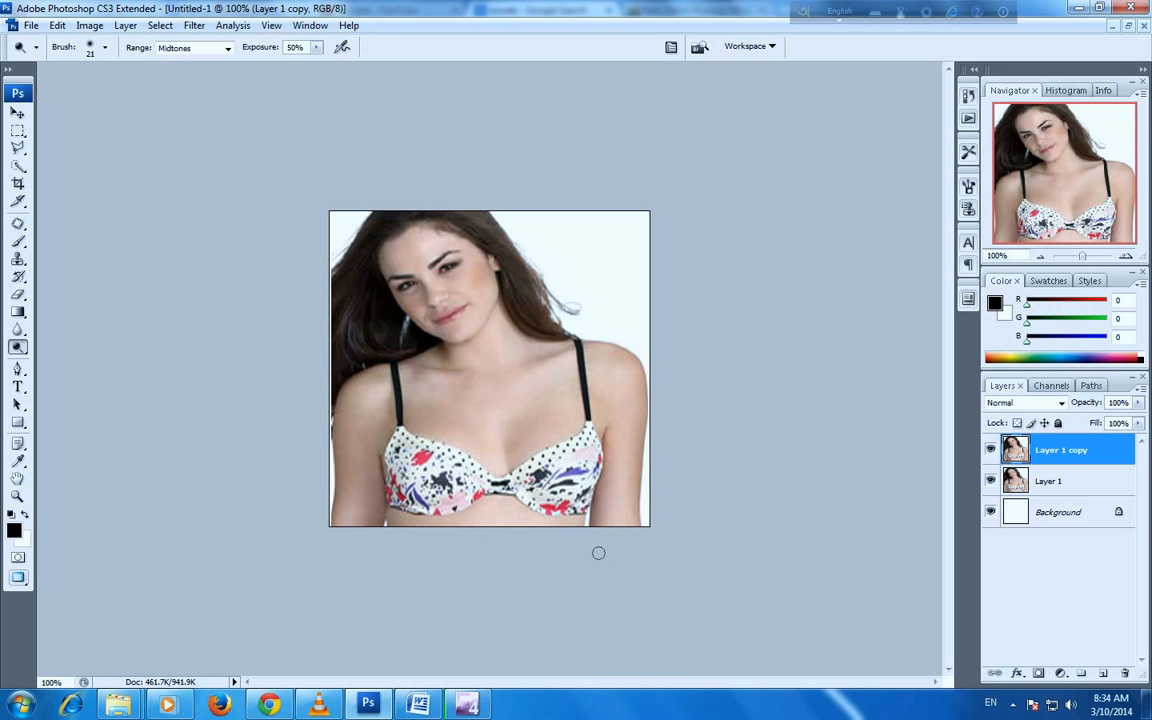
click(193, 26)
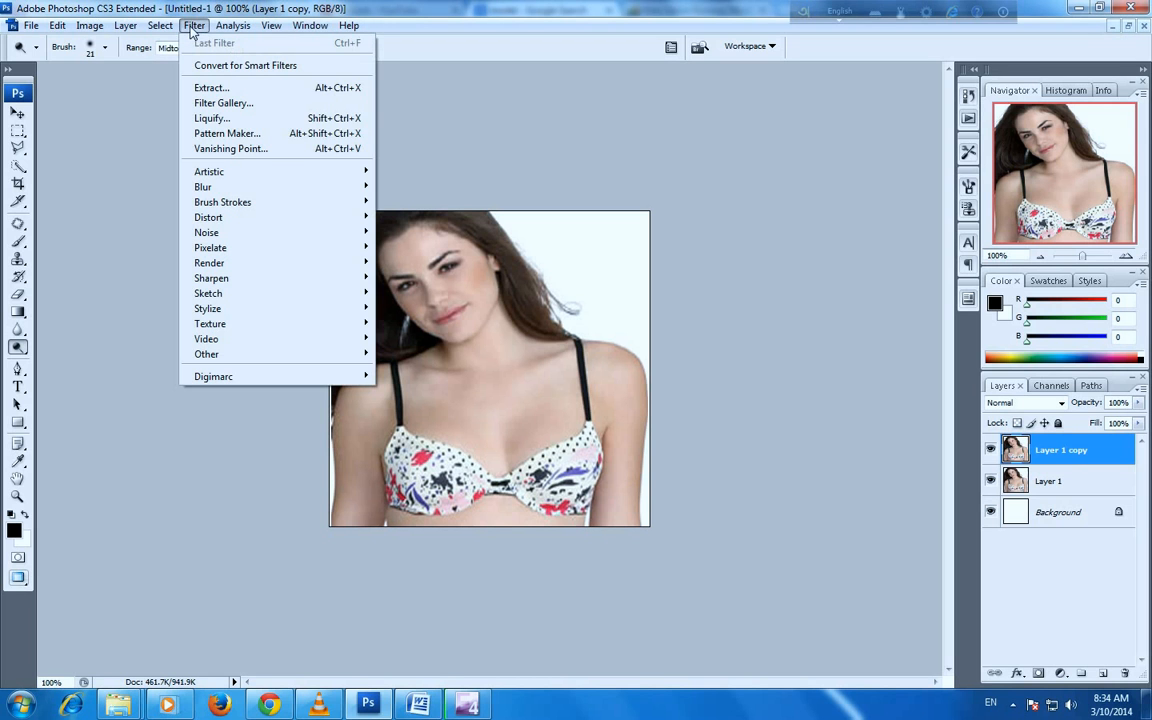
click(228, 121)
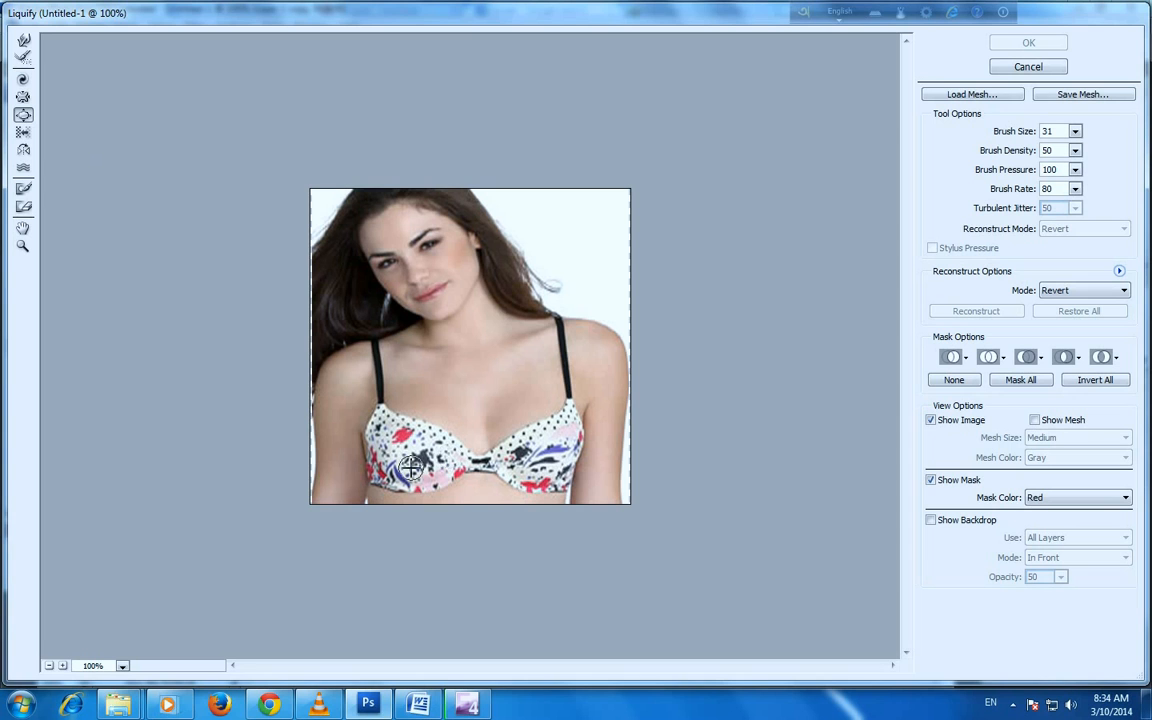
Set the Liquify Bloat tool's brush size to 103.
click(1076, 133)
drag(1006, 149, 1014, 150)
click(1079, 132)
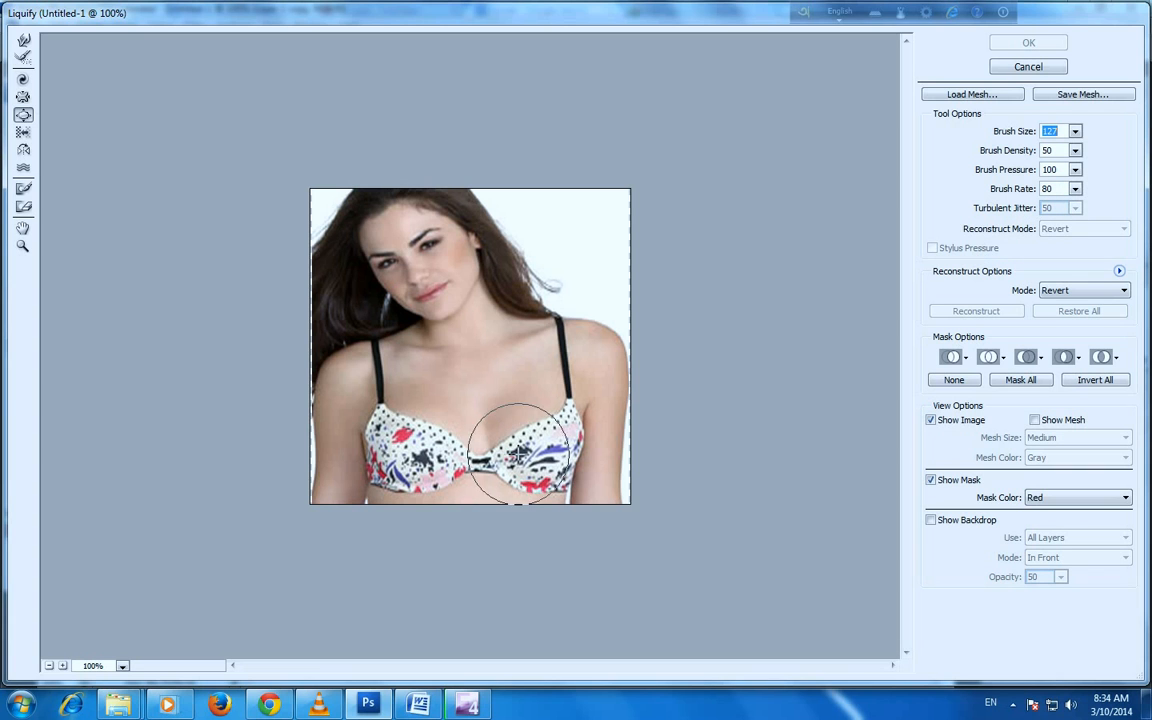
click(1076, 132)
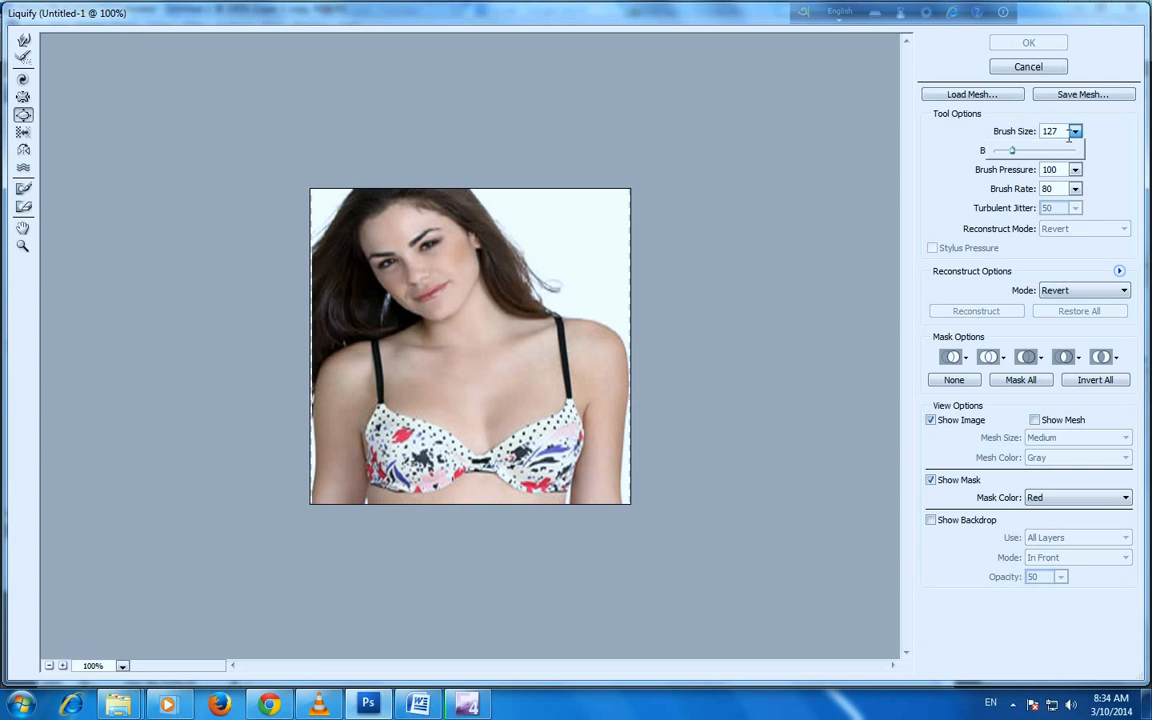
drag(1010, 152, 1008, 155)
click(745, 164)
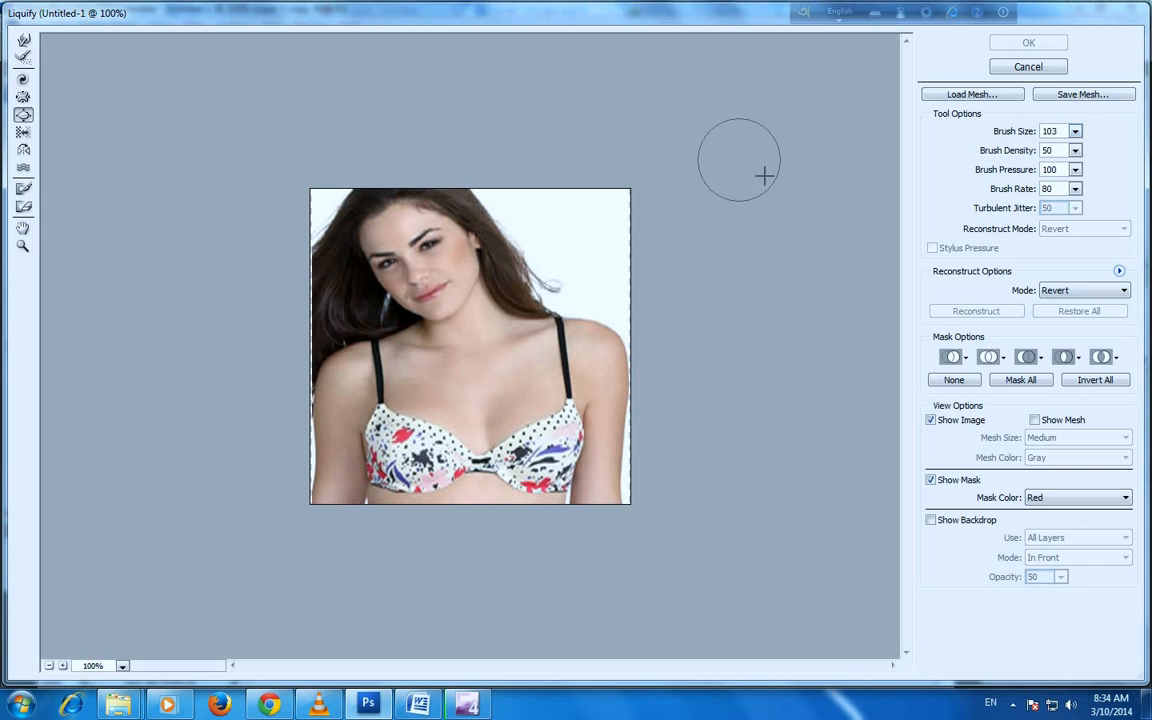
Bloat the centres of both bra cups with short applications of the size 103 brush.
drag(535, 453, 539, 441)
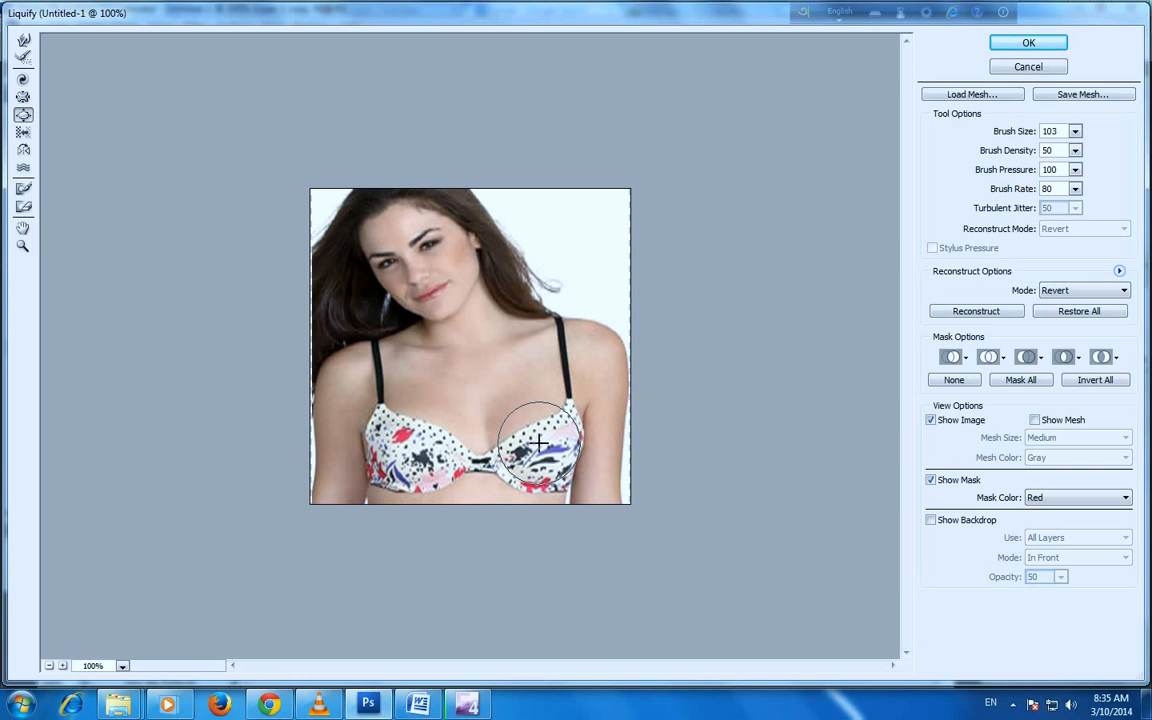
click(540, 443)
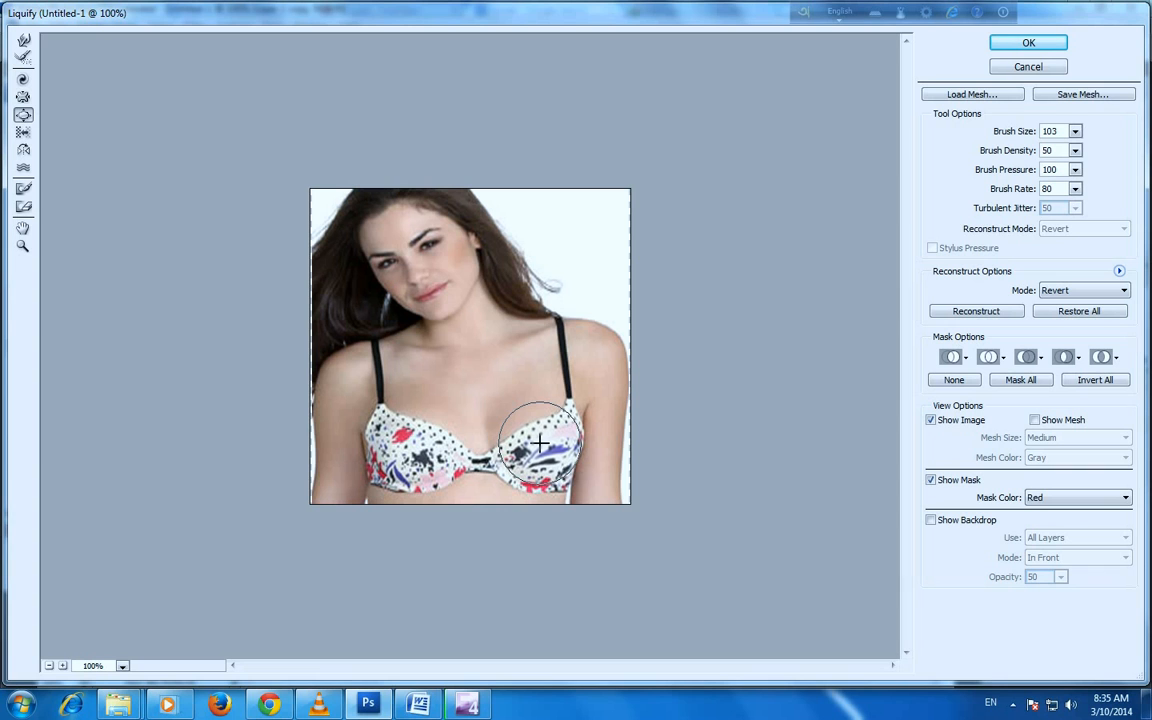
click(413, 451)
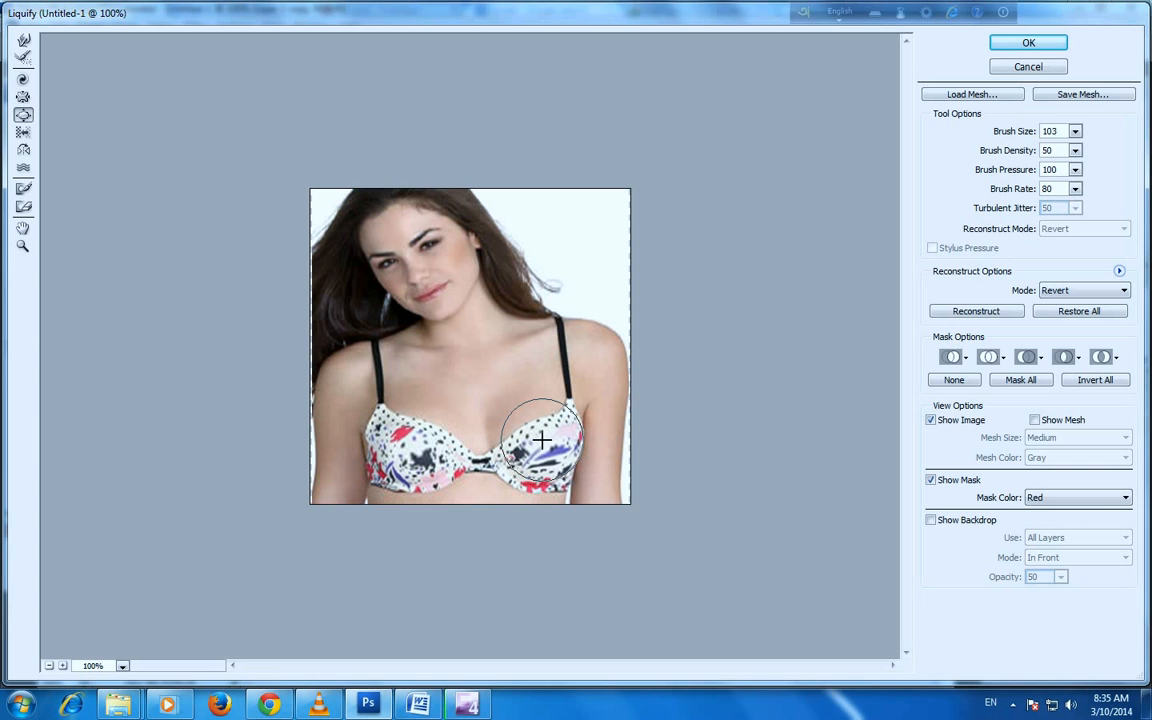
click(419, 448)
click(417, 448)
click(417, 448)
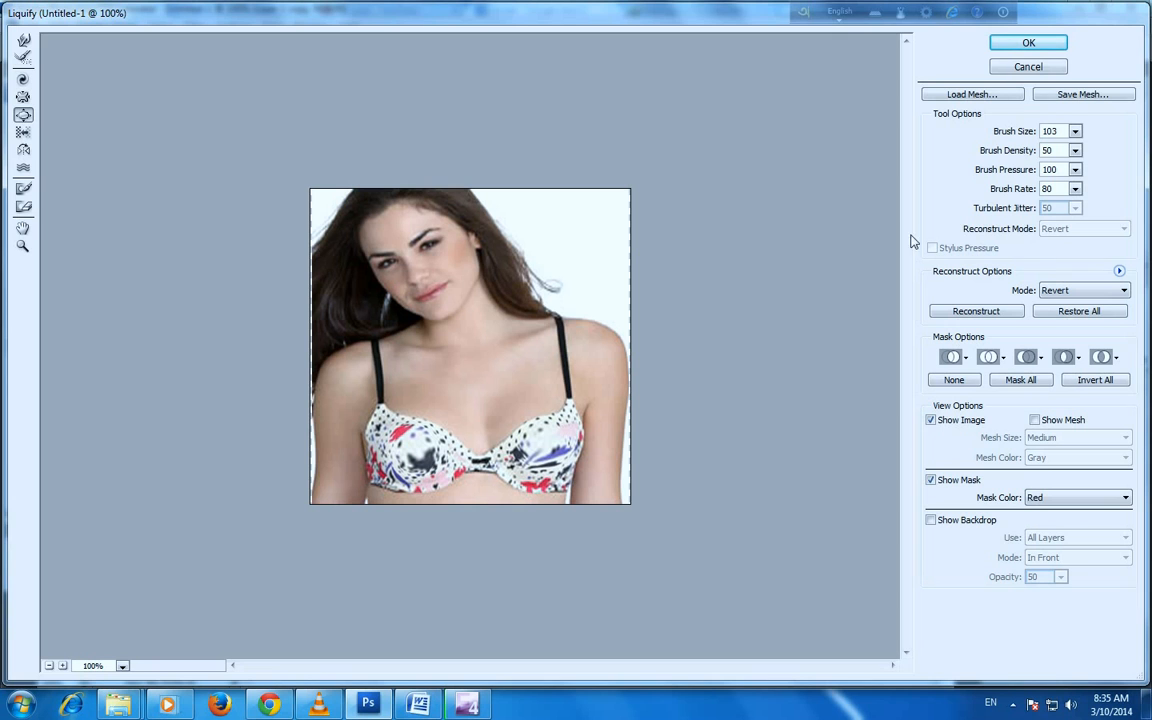
Reduce the Liquify brush size to 73 and bloat the upper and outer areas of the bra cups.
click(1075, 132)
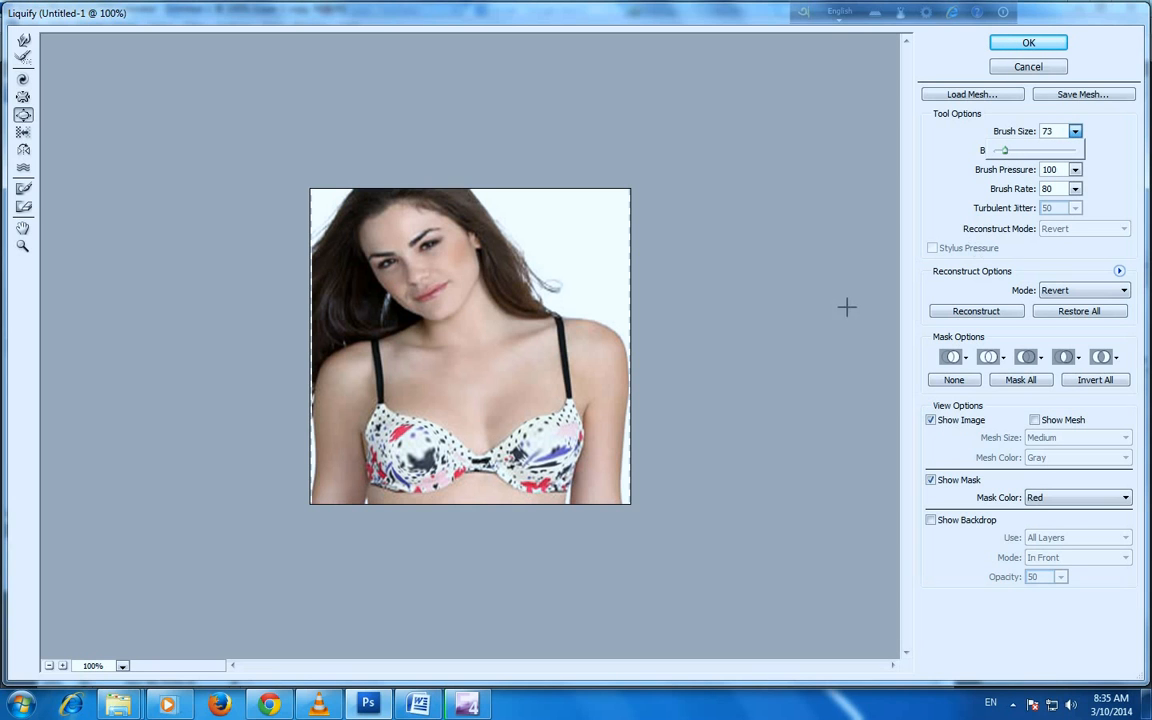
click(400, 428)
click(401, 427)
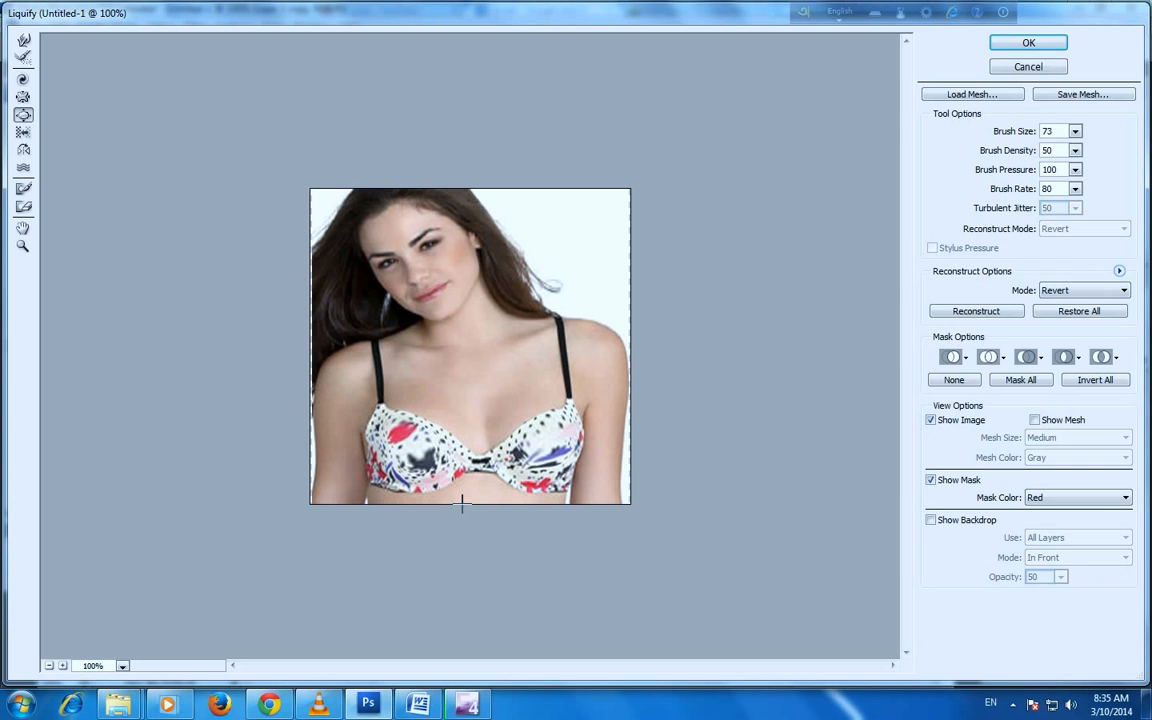
click(387, 461)
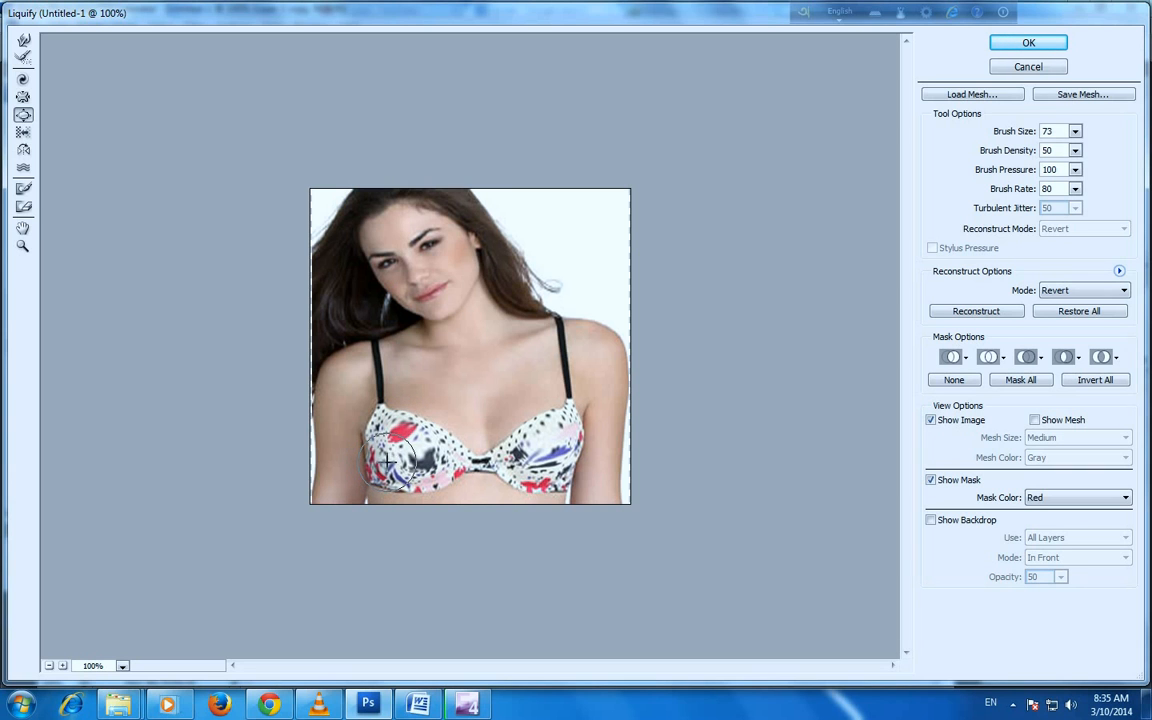
click(568, 460)
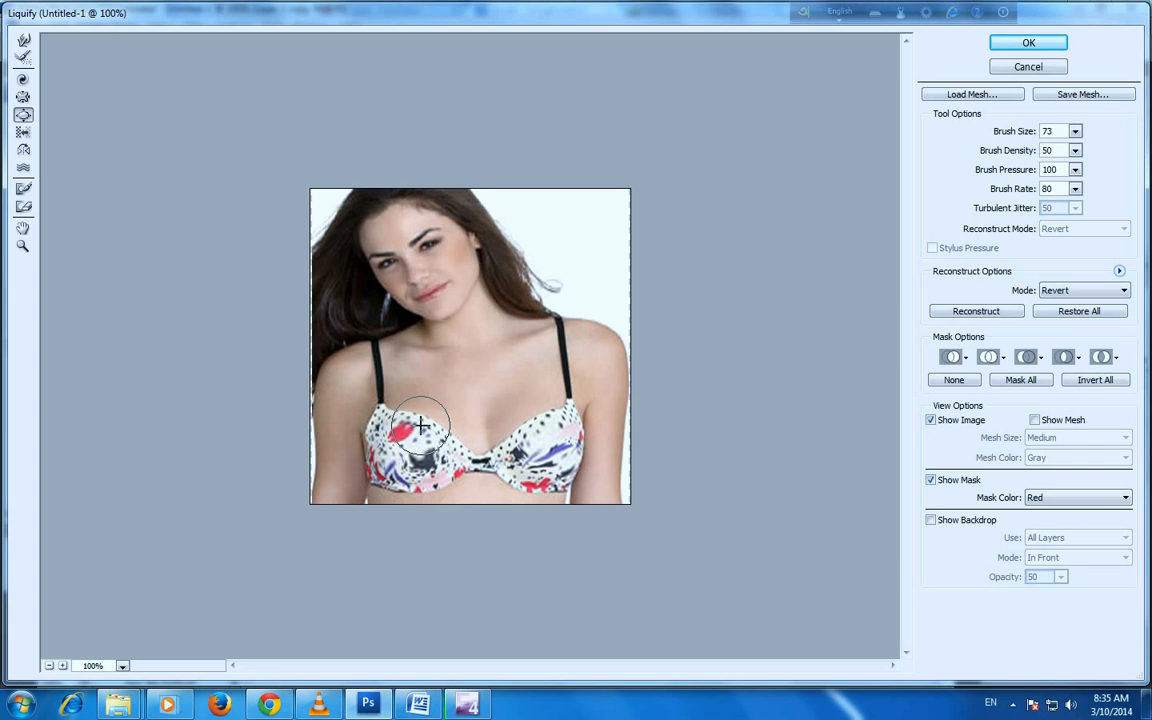
click(437, 437)
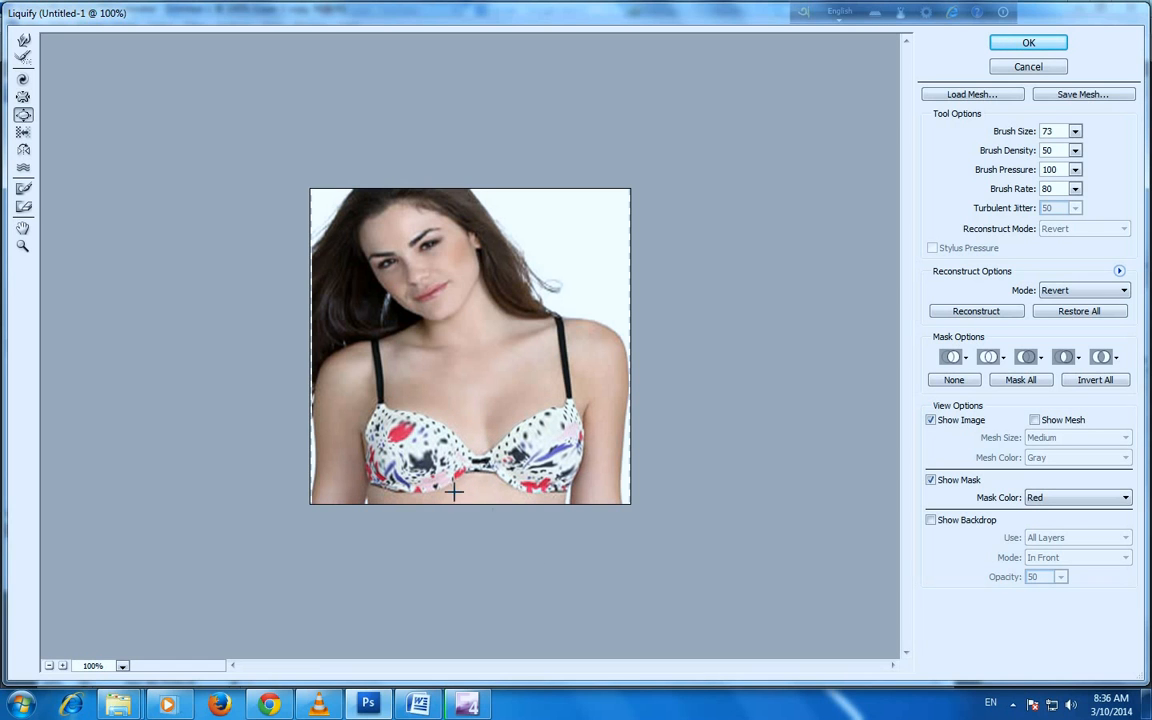
Bloat the middle and upper parts of both bra cups further and apply the Liquify changes.
click(417, 447)
click(529, 438)
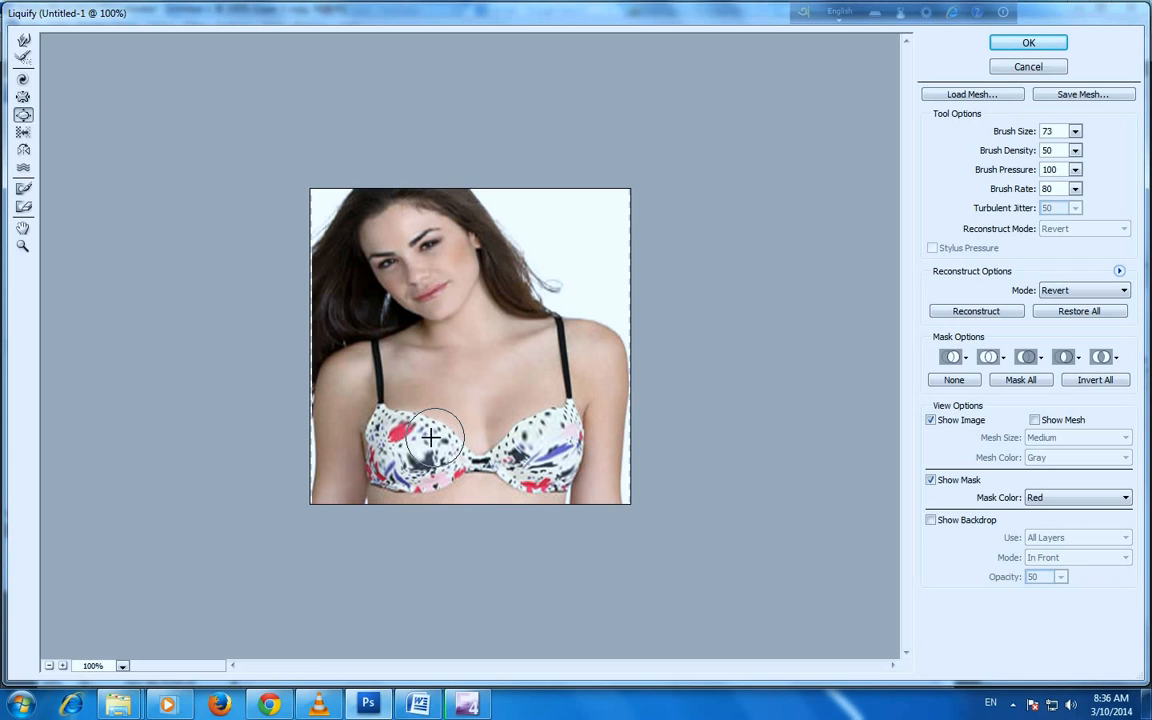
click(538, 431)
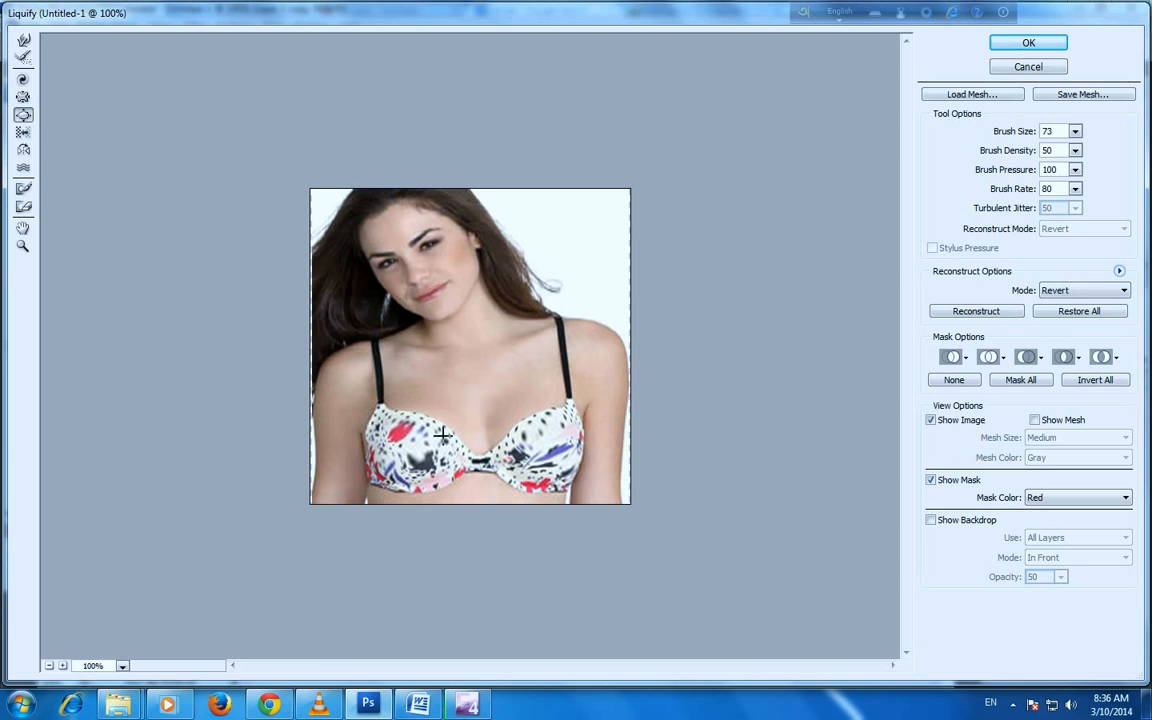
click(420, 455)
click(419, 455)
click(541, 418)
click(404, 460)
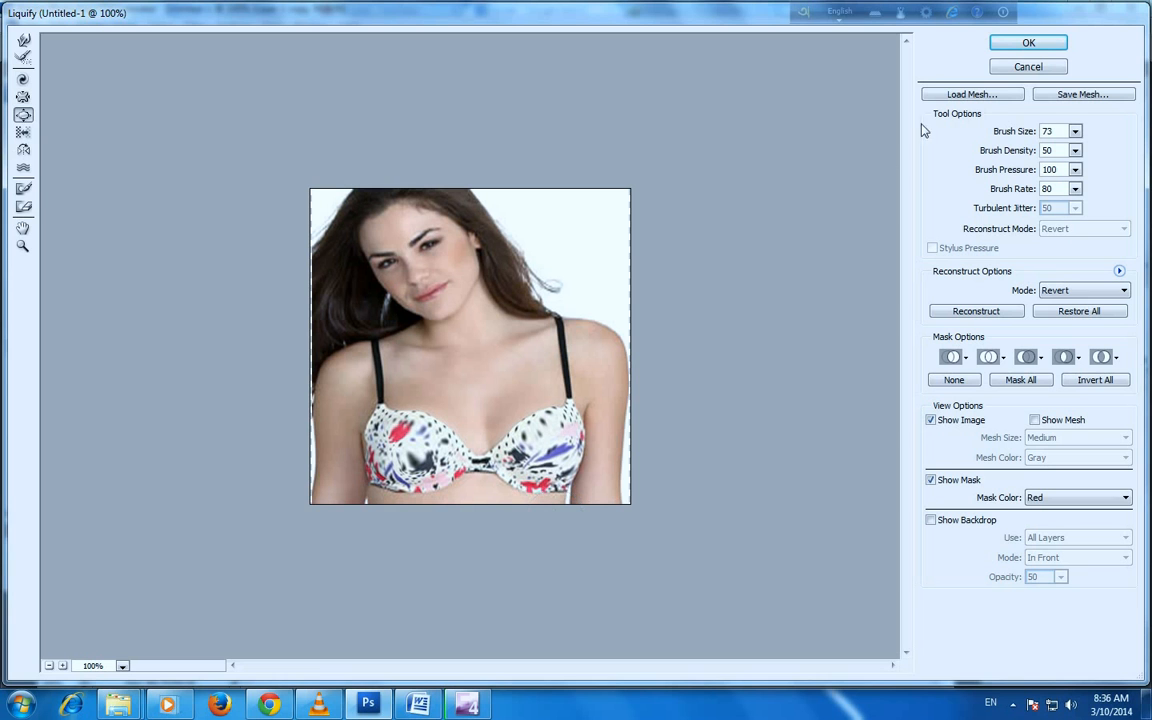
click(1030, 45)
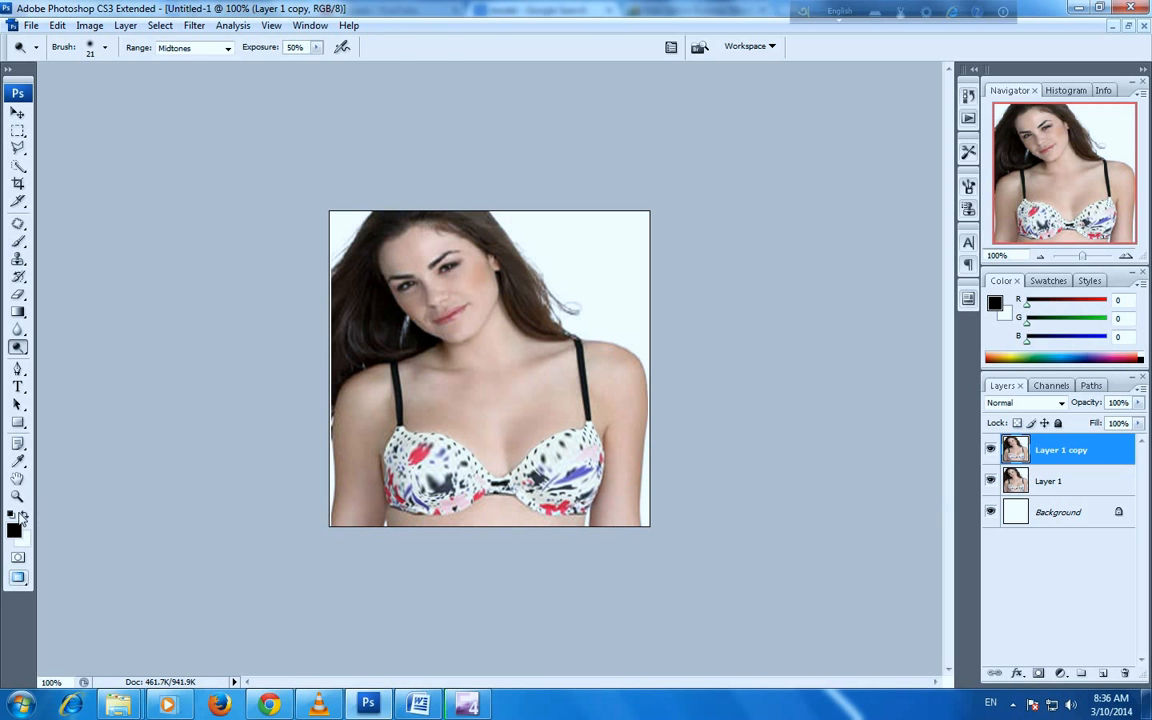
Darken the skin at the centre of the chest, just above the bra's middle, with the Burn tool at 27 px, Midtones, 50% exposure.
key(z)
click(495, 458)
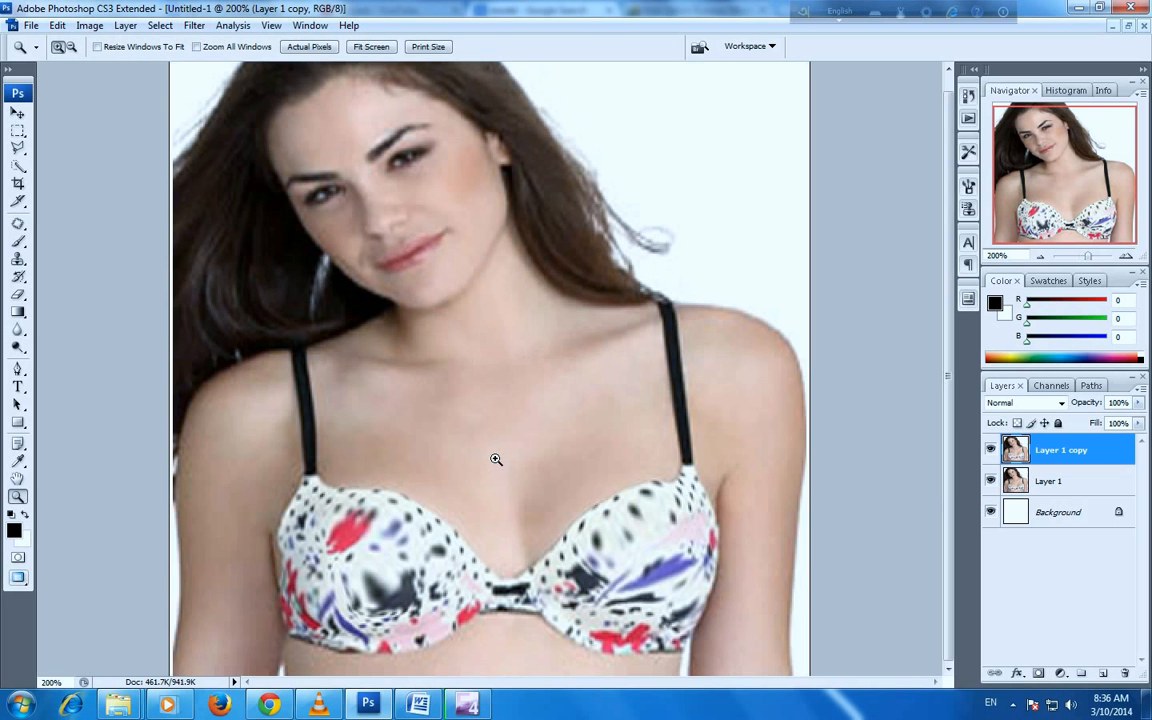
click(508, 531)
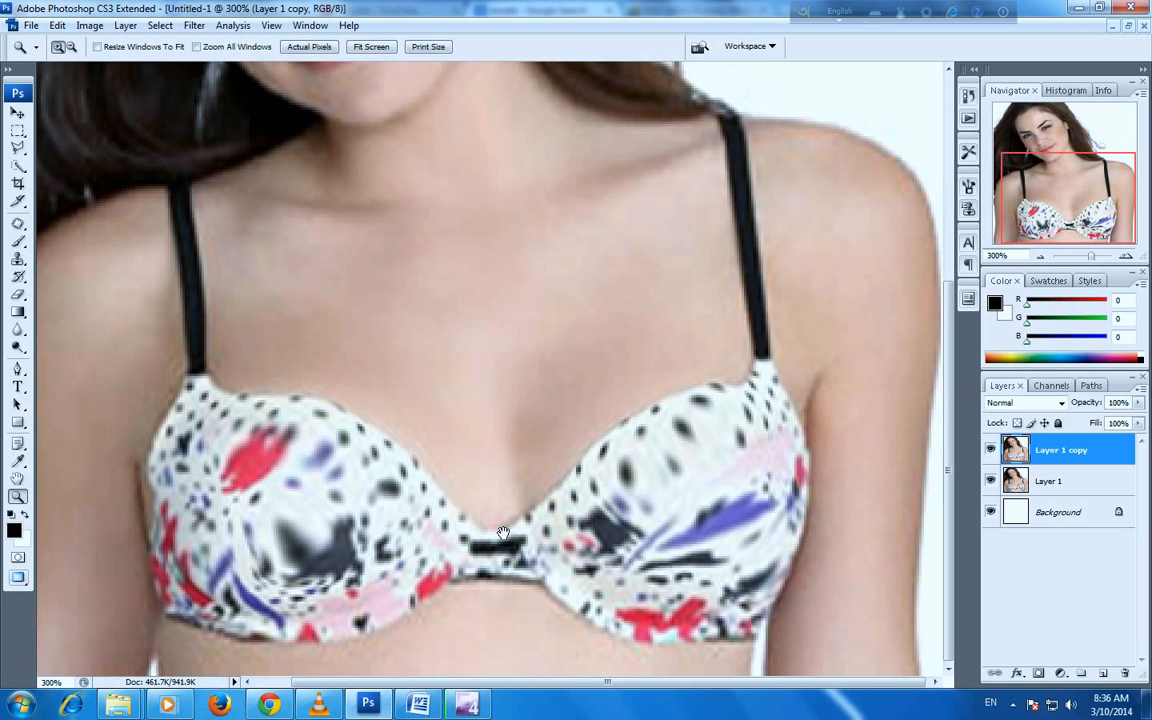
drag(504, 528, 491, 432)
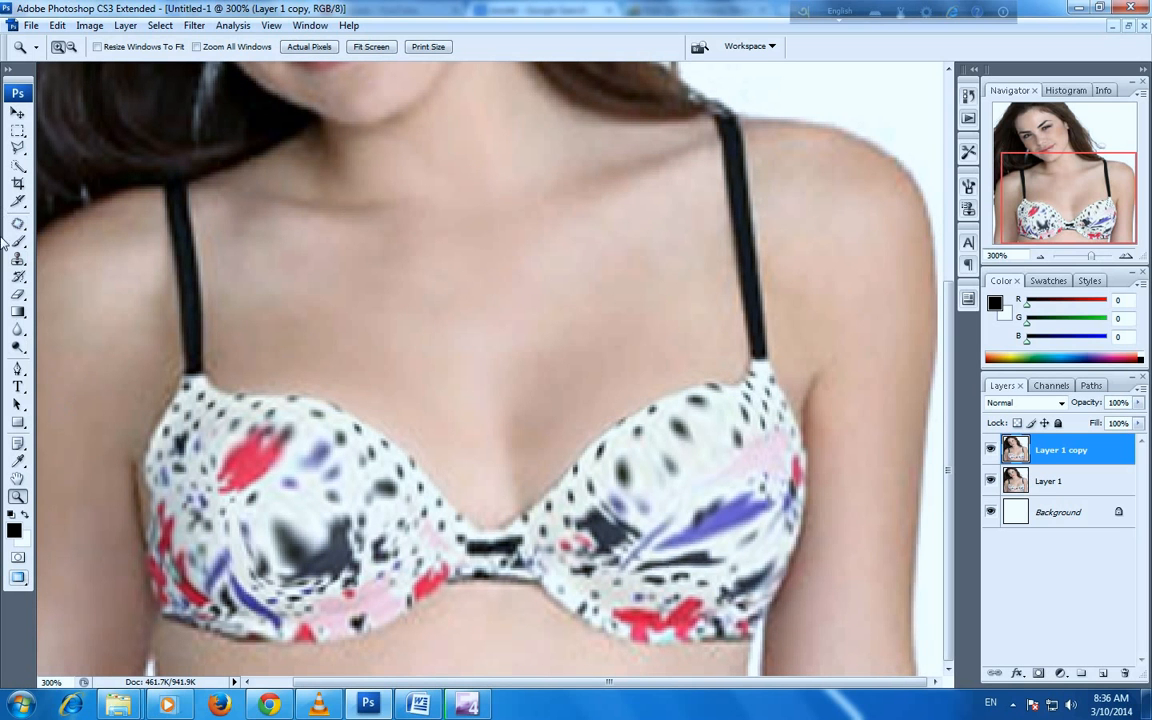
click(13, 349)
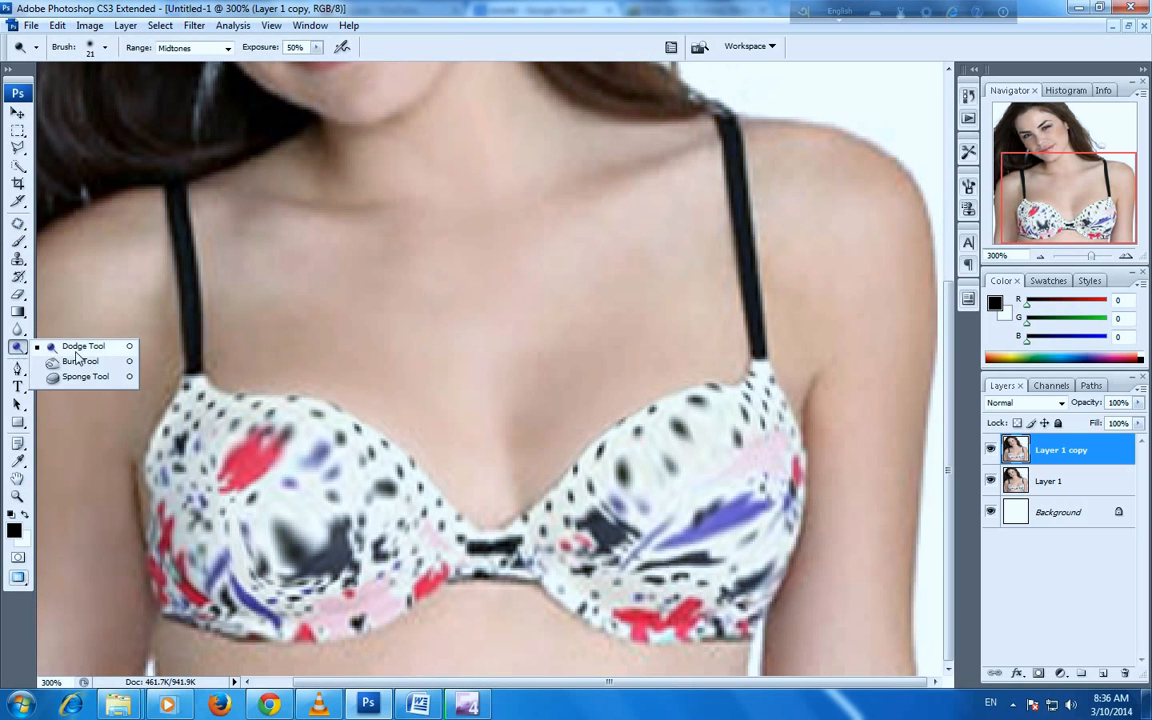
click(80, 362)
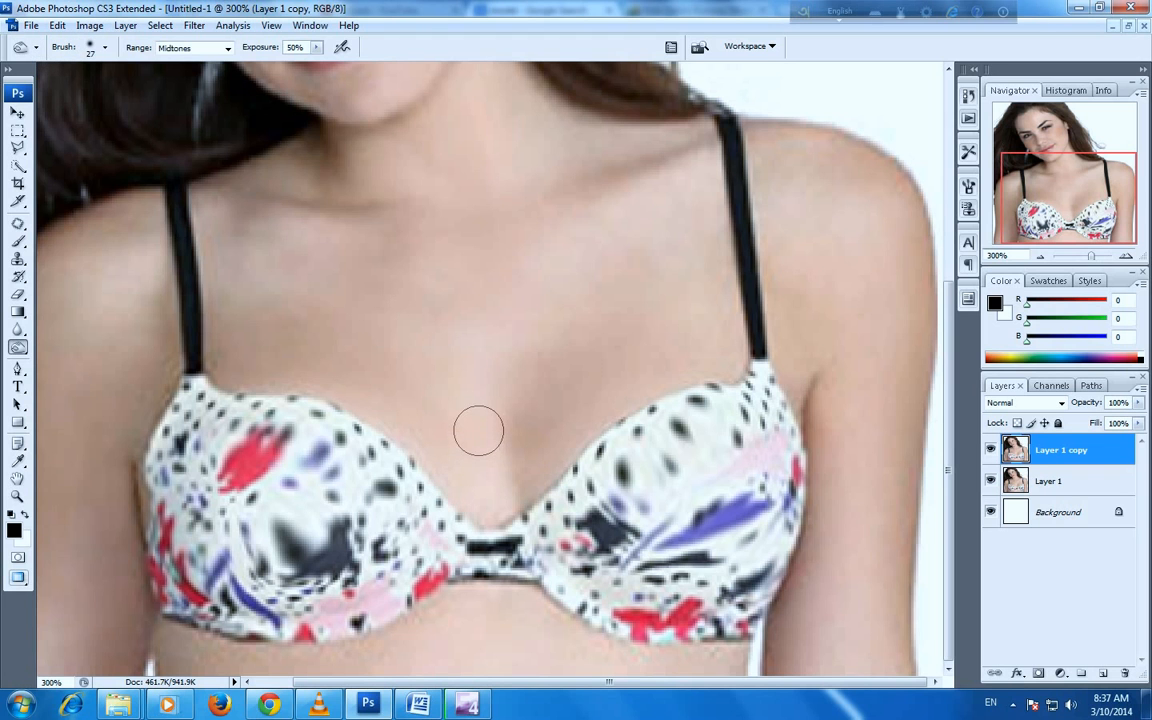
mouse_move(478, 431)
mouse_down()
mouse_move(470, 496)
mouse_move(465, 440)
mouse_move(487, 437)
mouse_move(488, 496)
mouse_move(478, 496)
mouse_up()
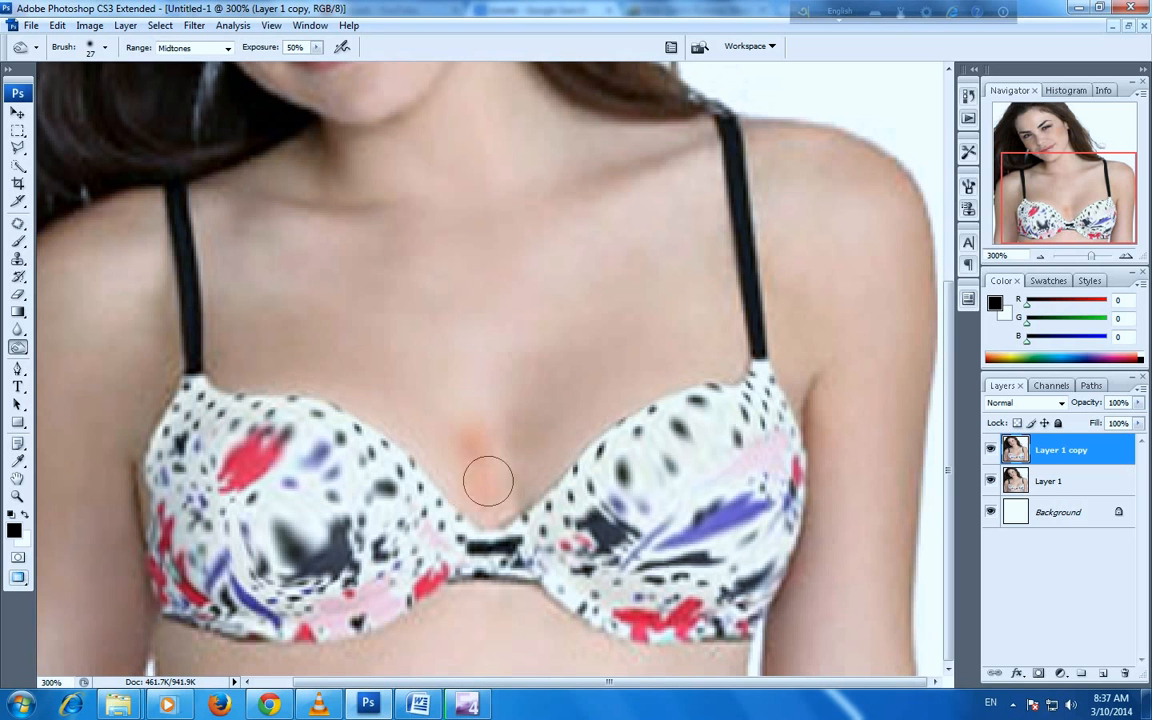
Reduce the Burn brush to 8 px and darken the skin along the inner edges of both cups.
click(104, 47)
drag(40, 91, 36, 92)
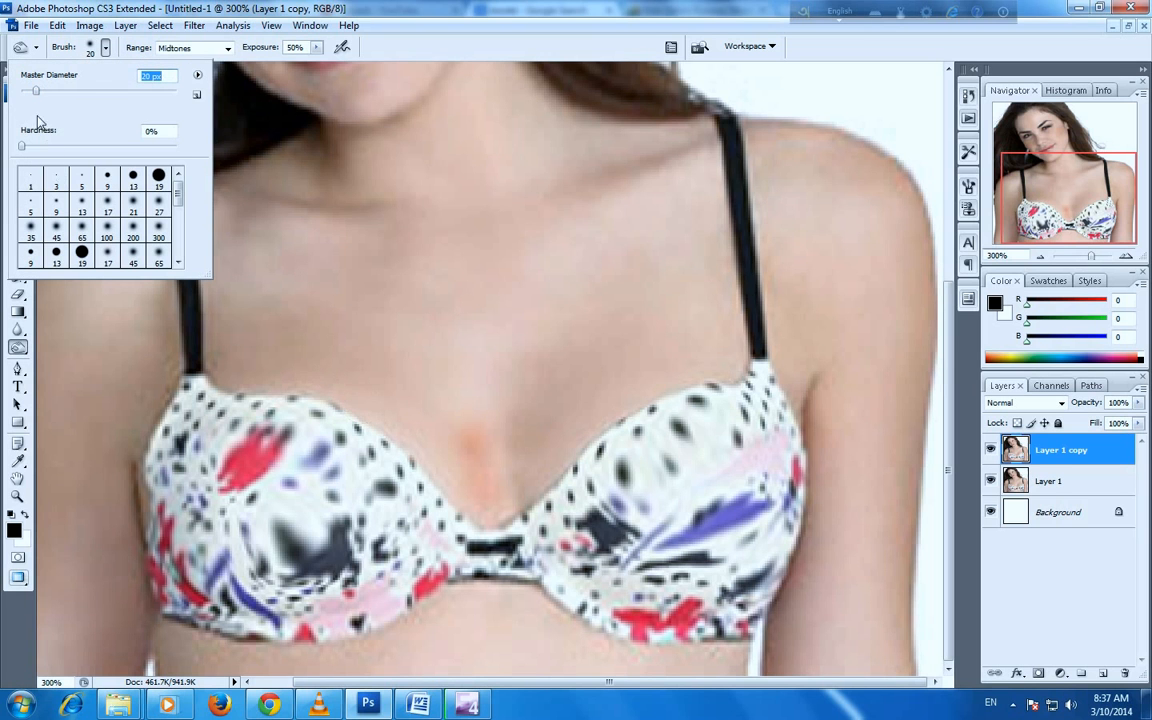
click(28, 92)
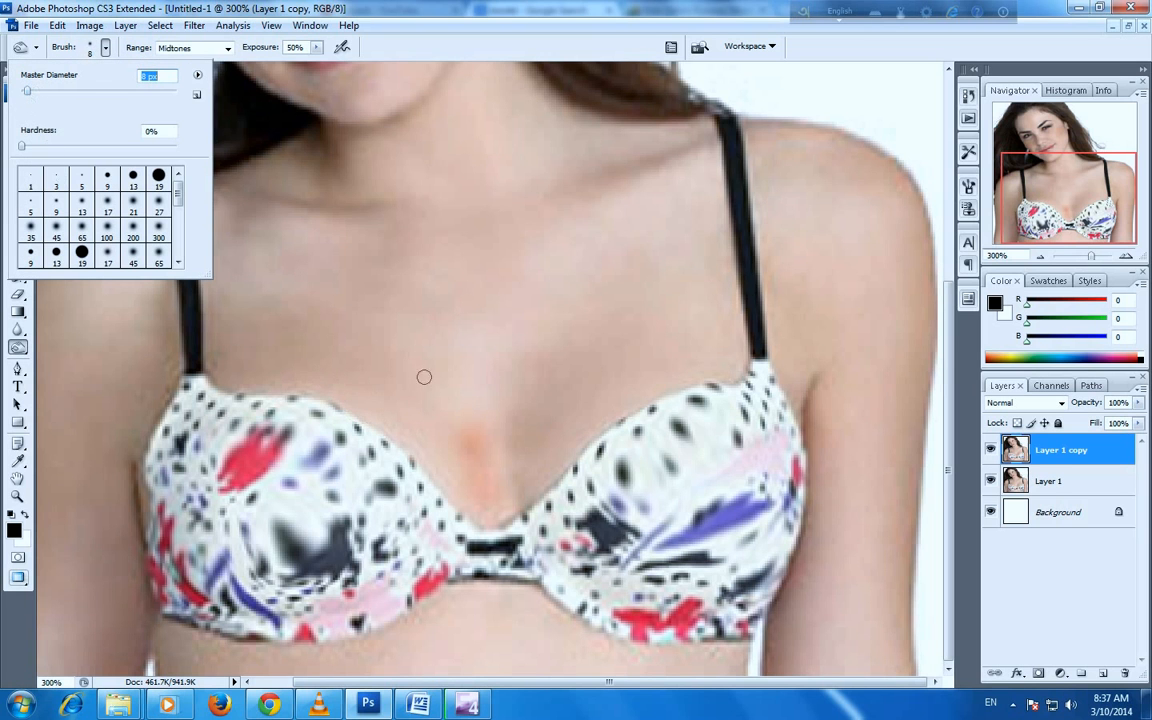
click(512, 503)
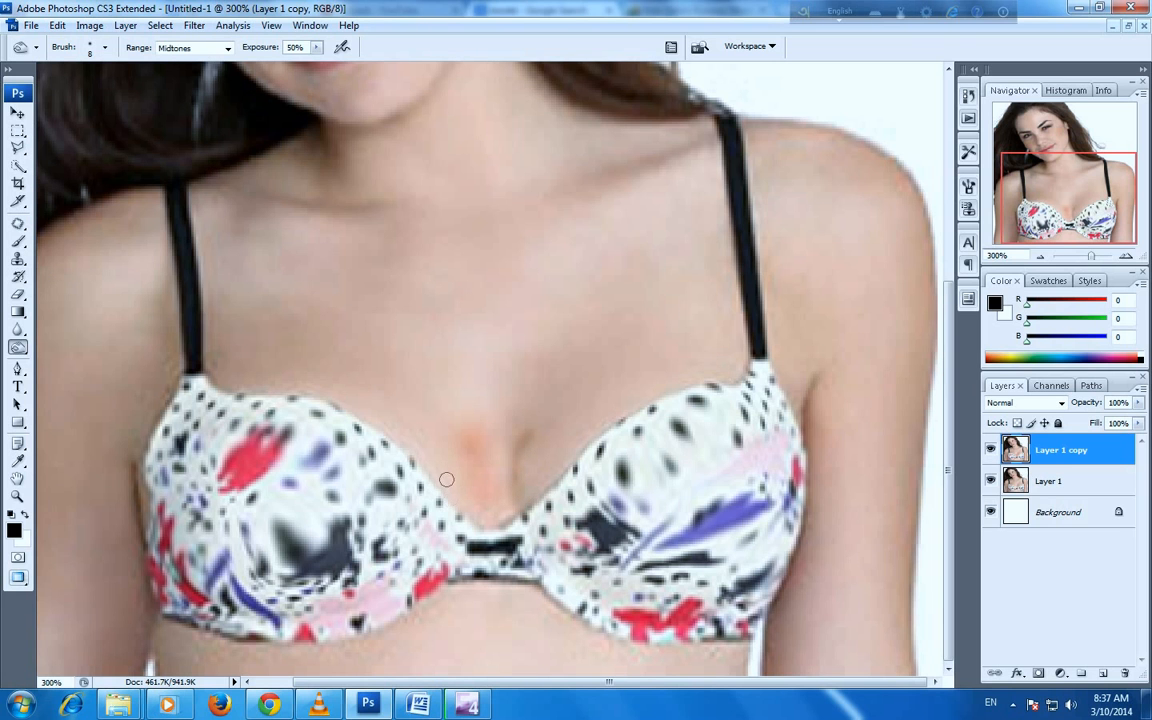
drag(465, 507, 452, 443)
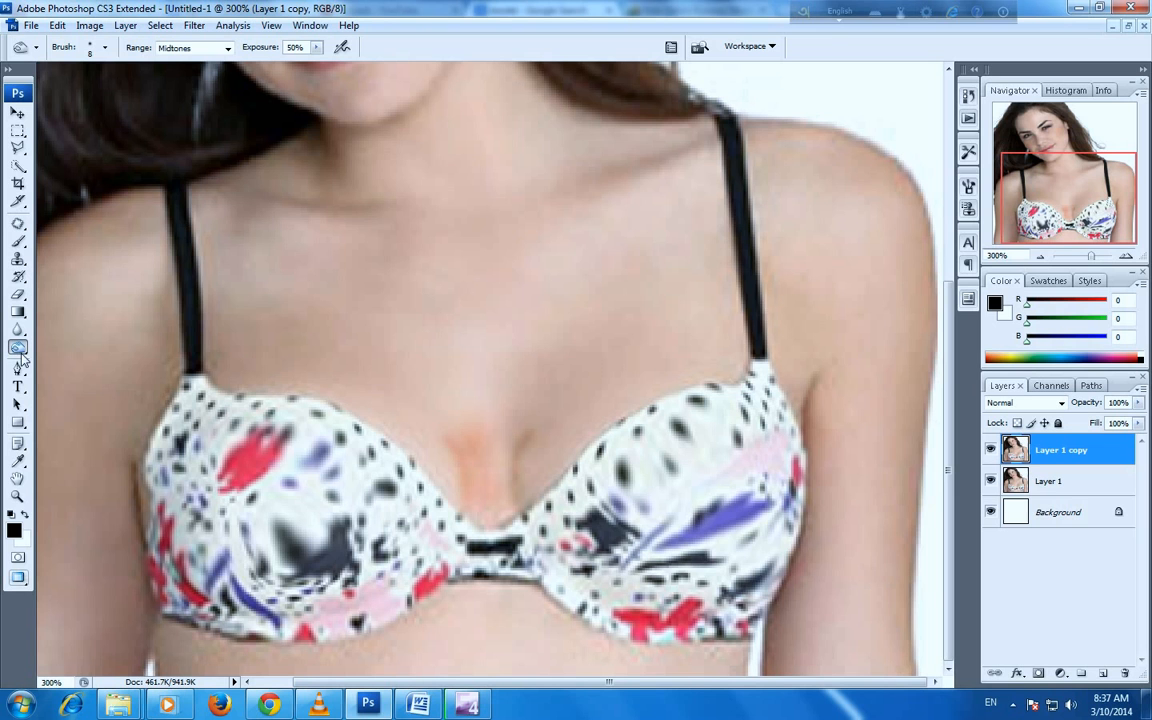
Switch to the Dodge tool for lightening the skin.
click(21, 352)
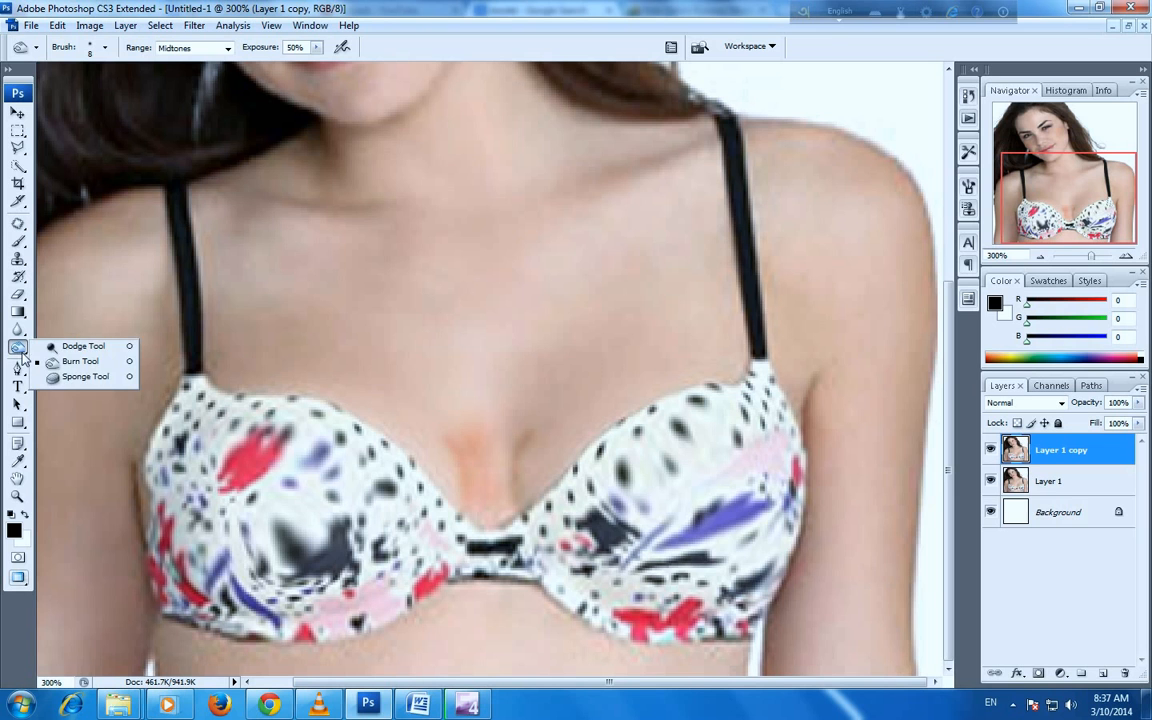
click(80, 361)
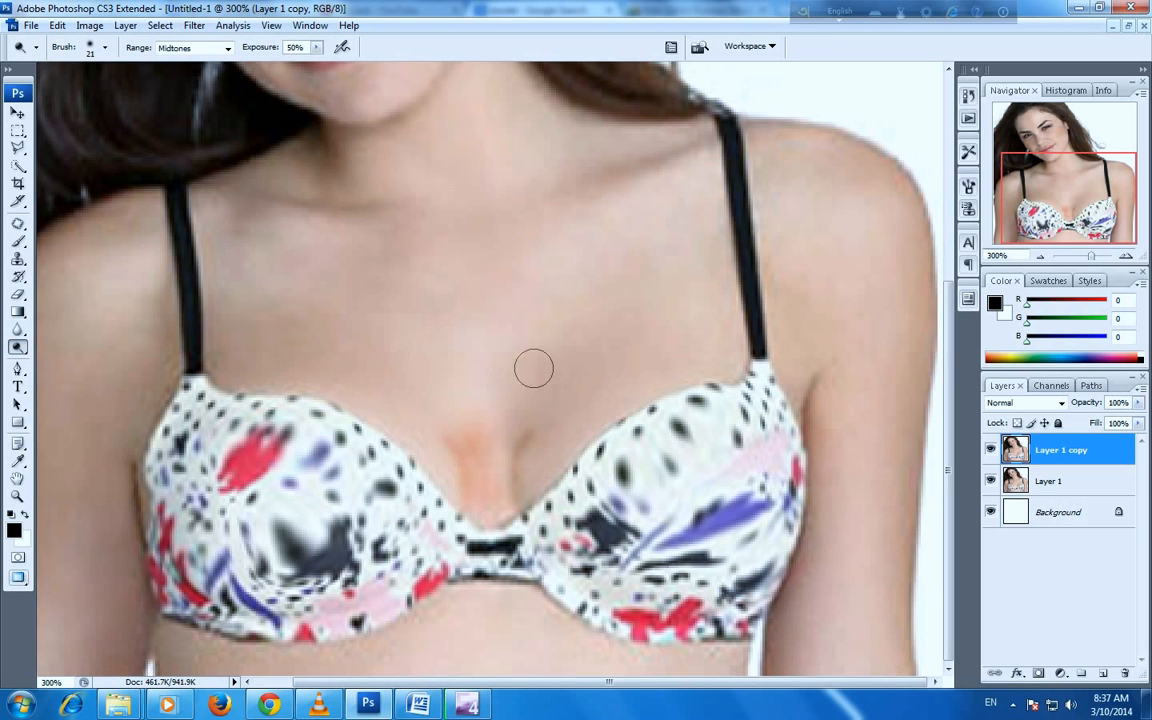